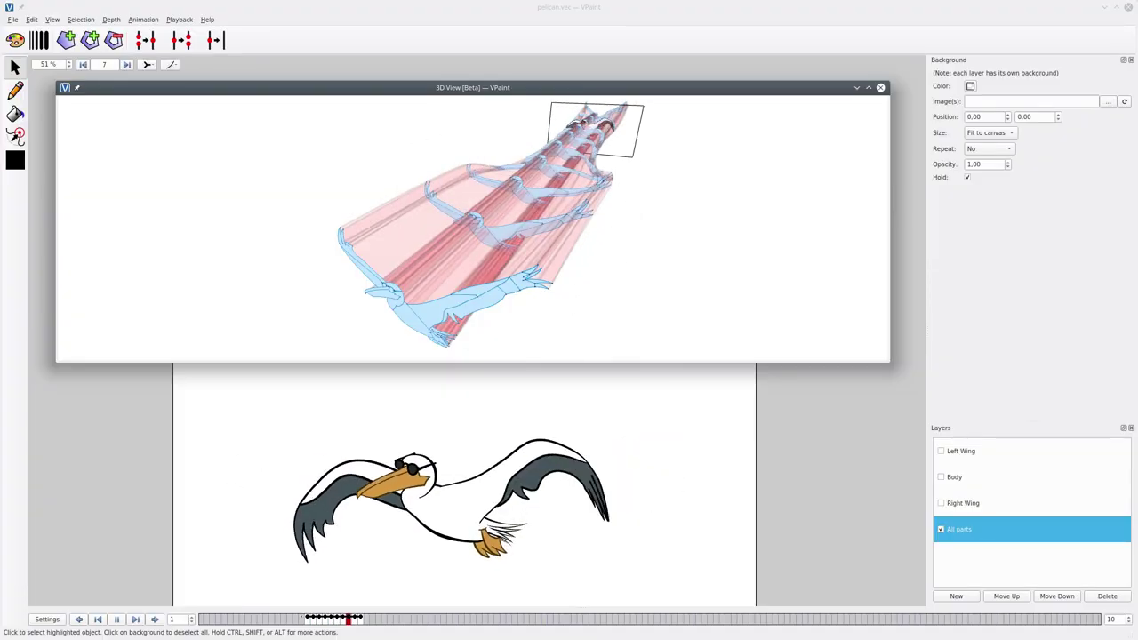
- Select the pelican's left wing in the space-time view of the flight animation
click(316, 411)
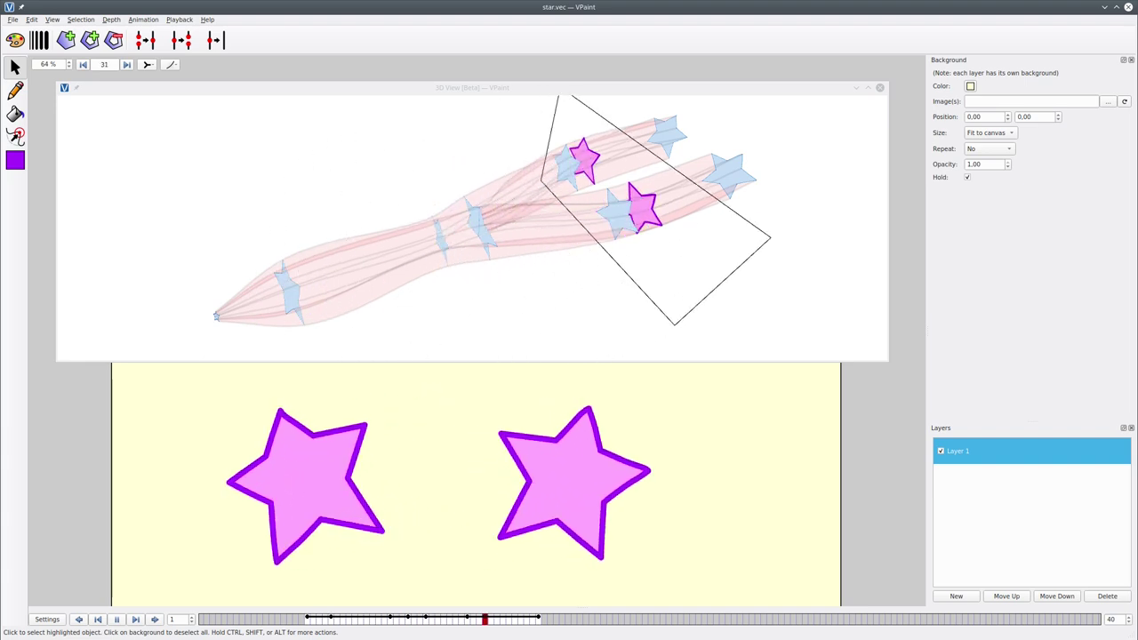
- Sketch the star outline freehand on frame 1 of star.vec
drag(399, 270, 478, 269)
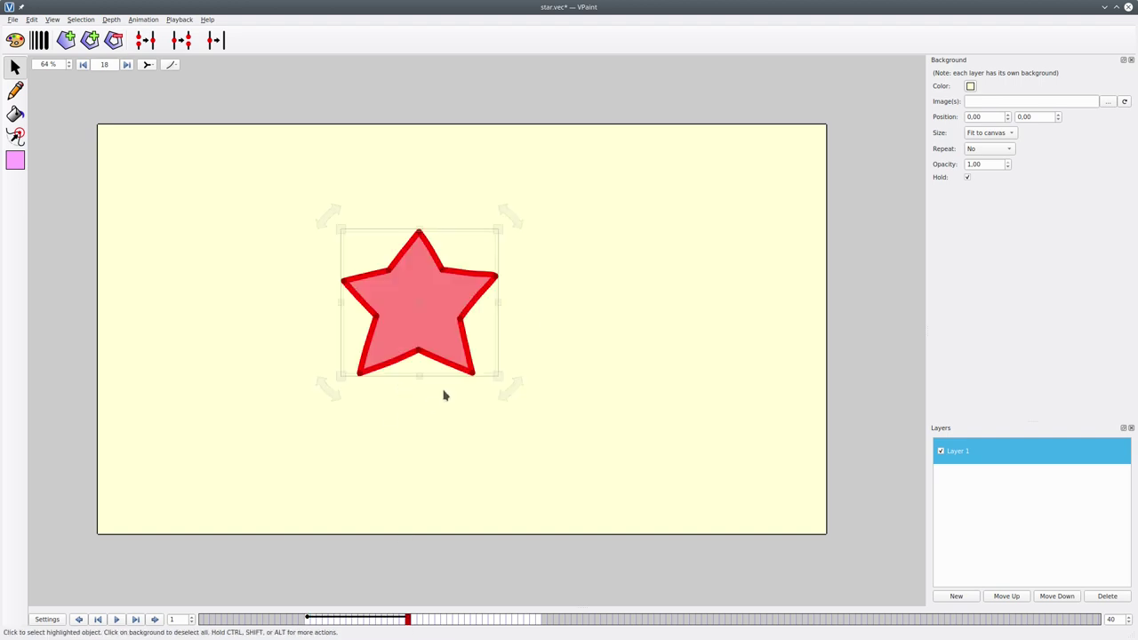
- Pull the star's right half away to the right, then step through the early frames
key(F2)
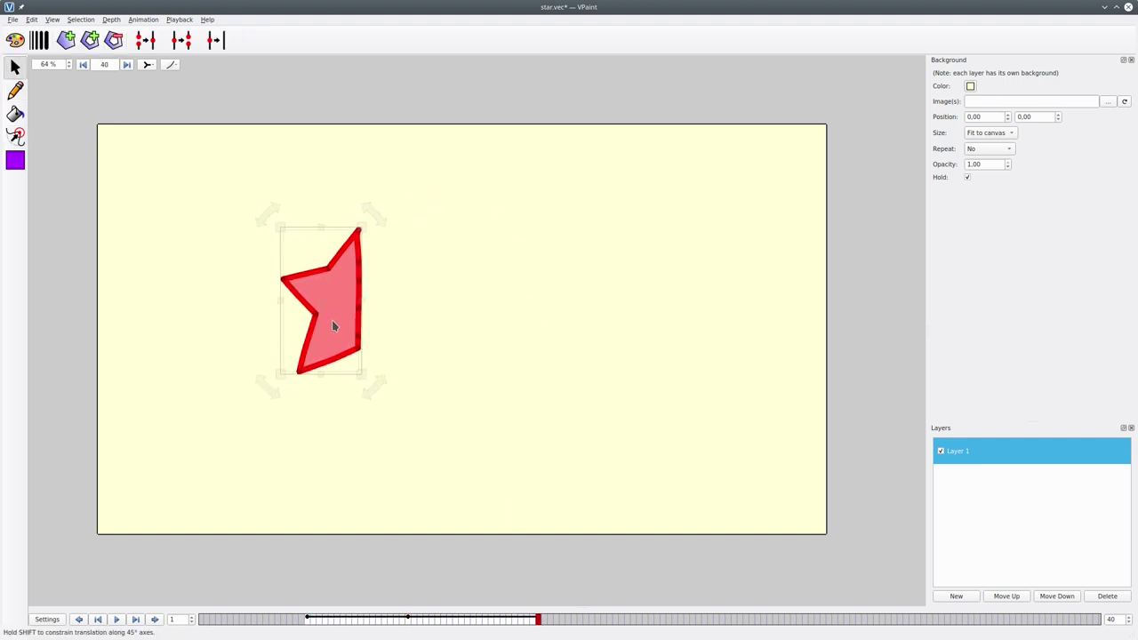
drag(442, 358, 566, 365)
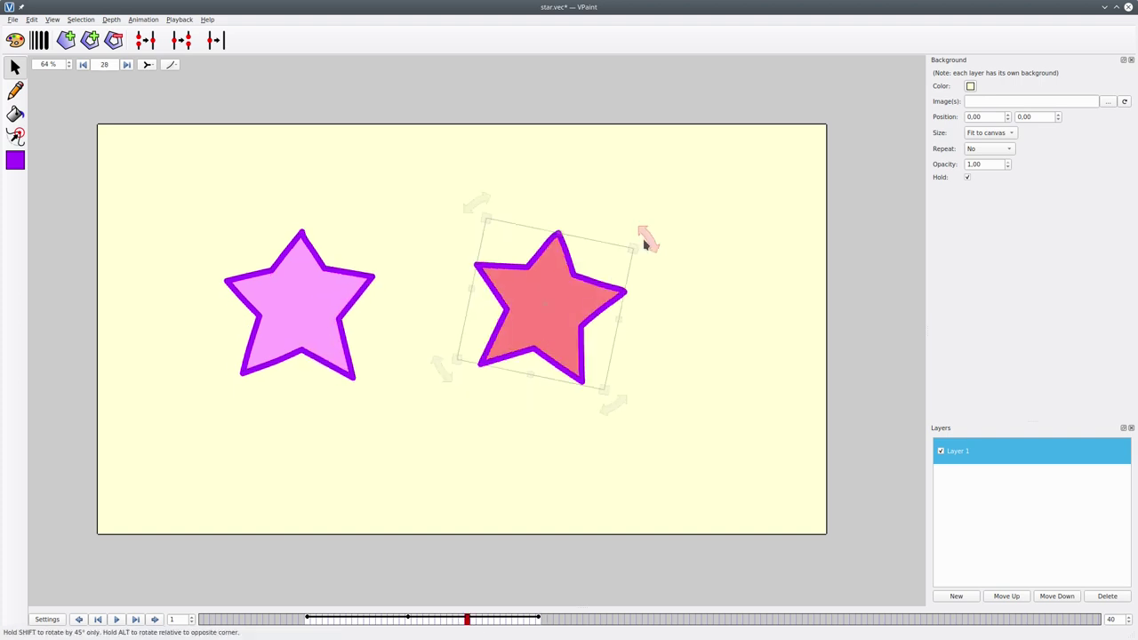
click(332, 620)
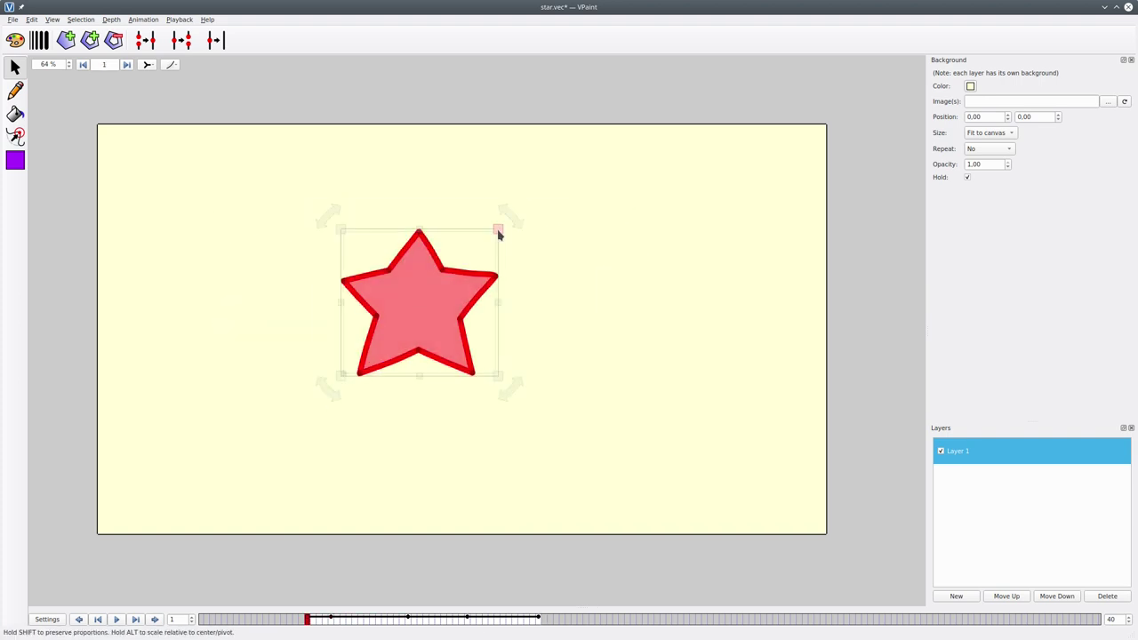
key(ctrl+a)
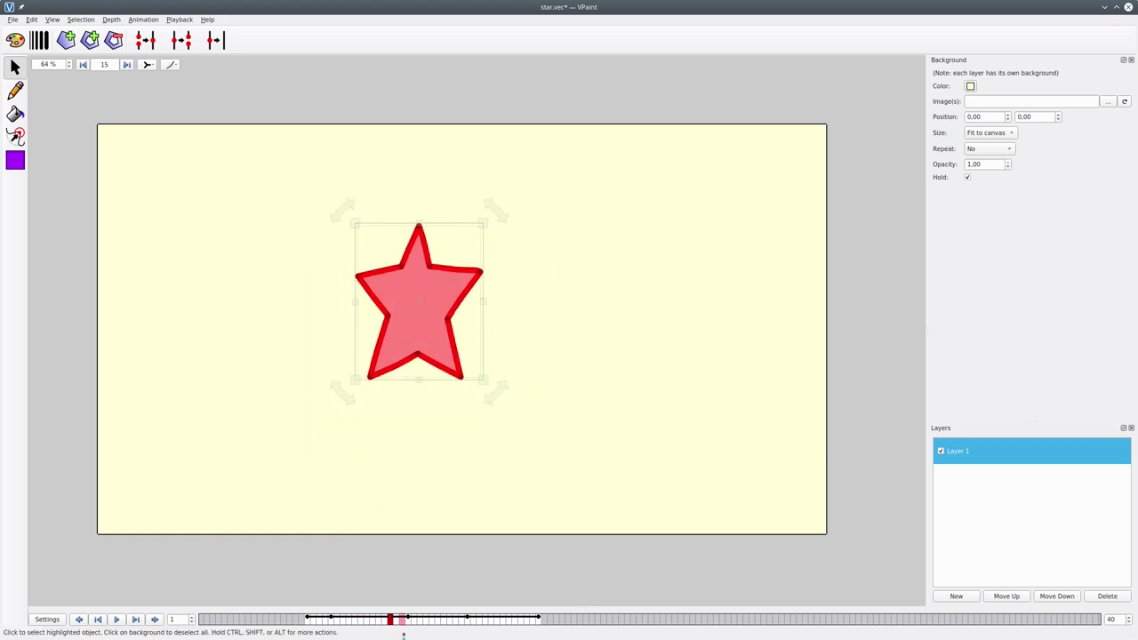
key(Right)
key(Right)
key(Right)
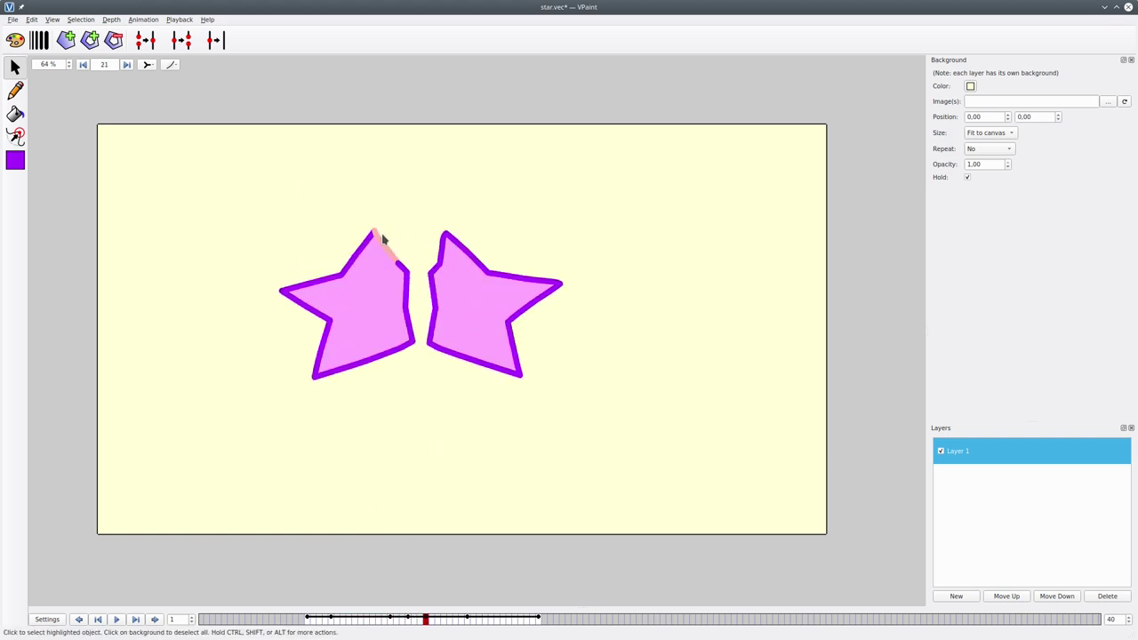